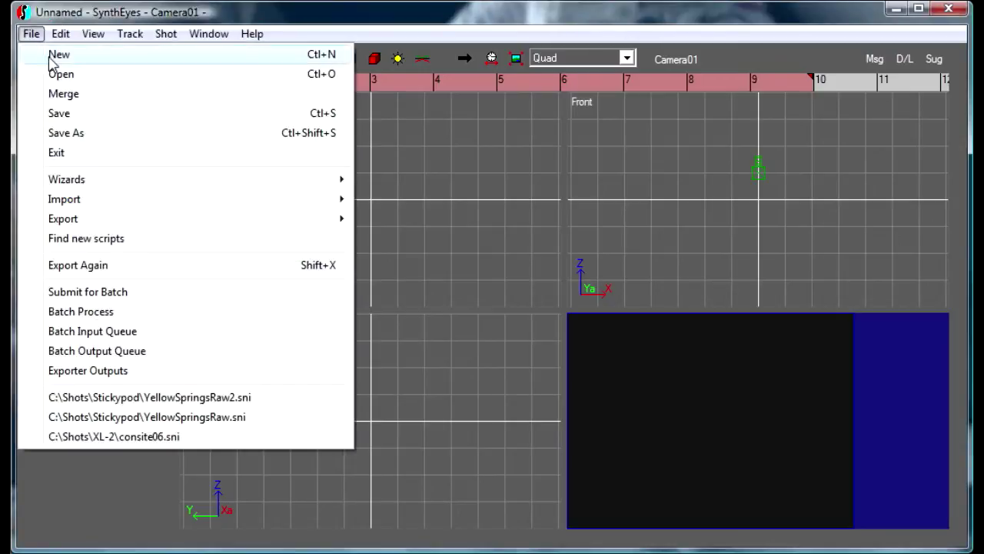
Step: Create a new scene from the shot f2s10_cabins.avi with an image aspect of 1.777
click(74, 60)
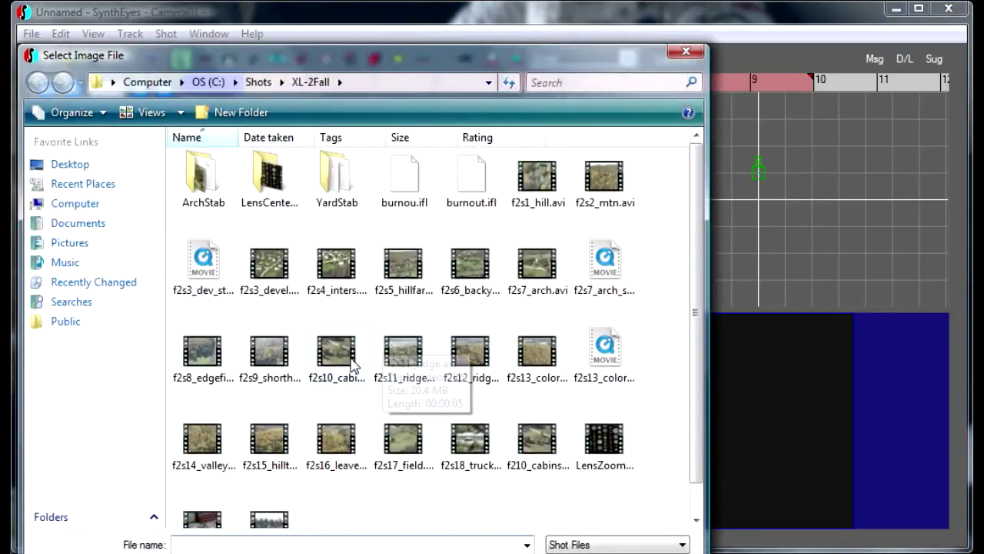
double_click(347, 356)
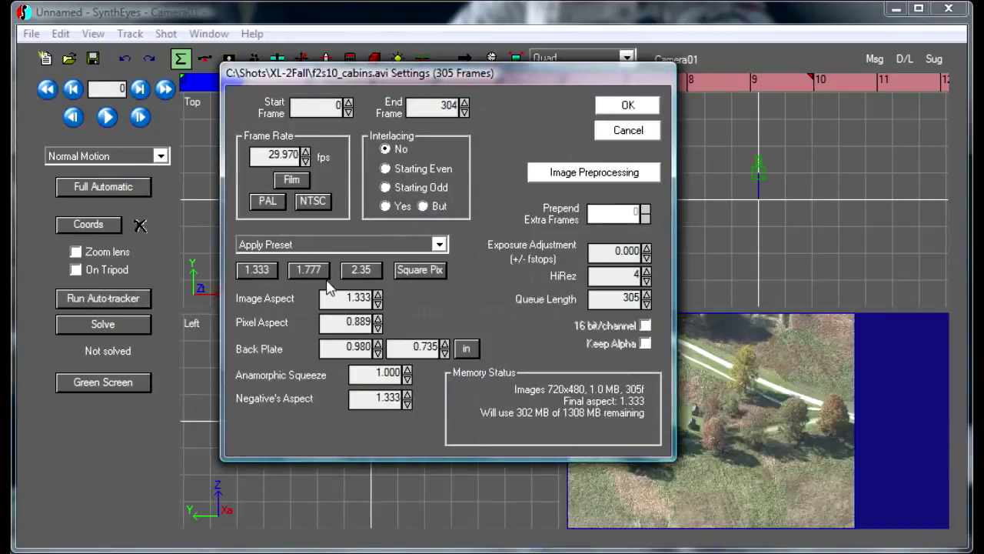
click(307, 270)
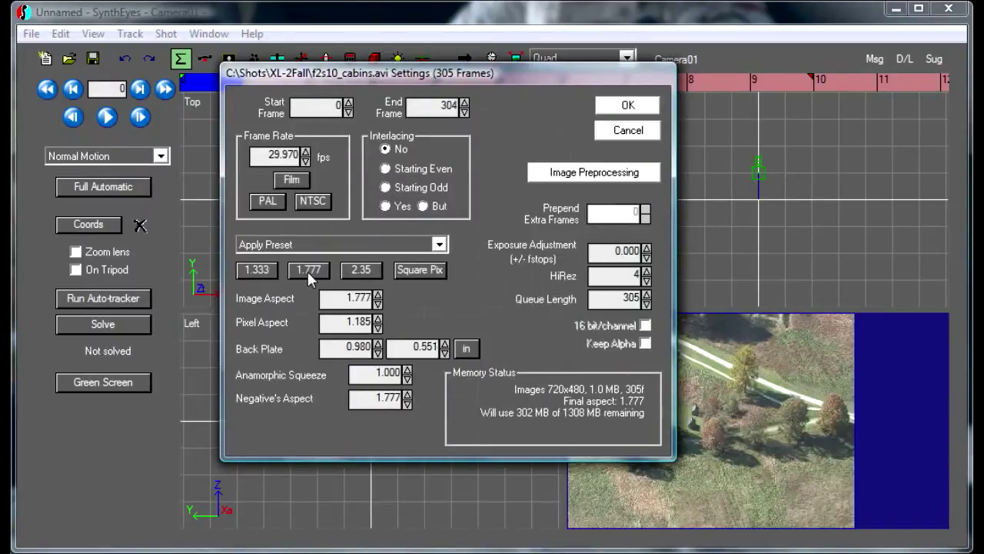
click(629, 107)
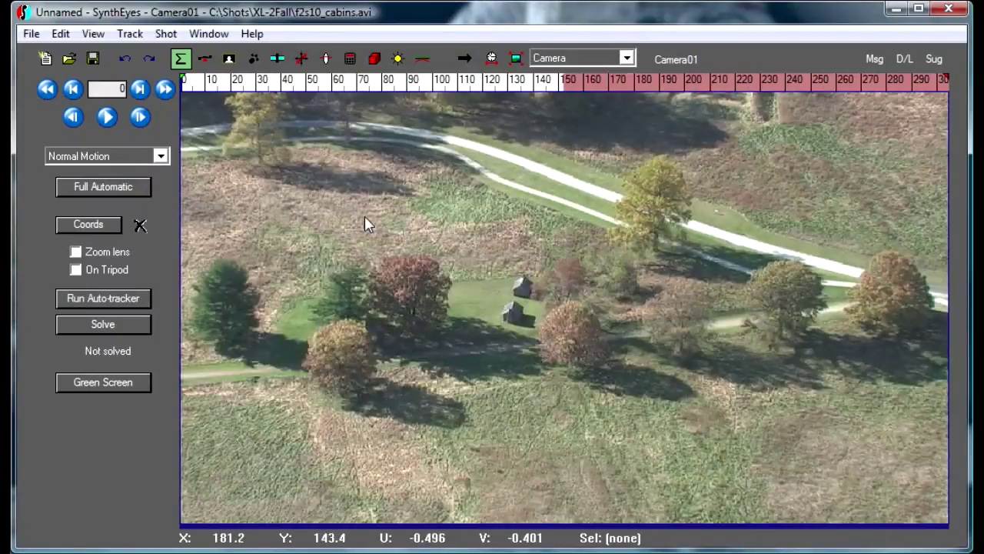
Step: Run the full automatic tracking and solve on the cabins shot and accept the solution
click(103, 188)
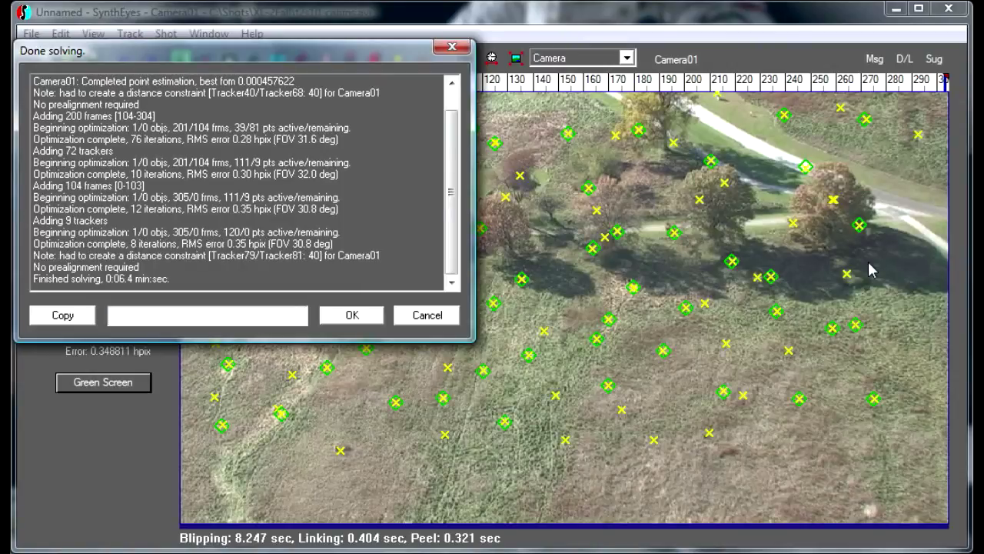
click(350, 314)
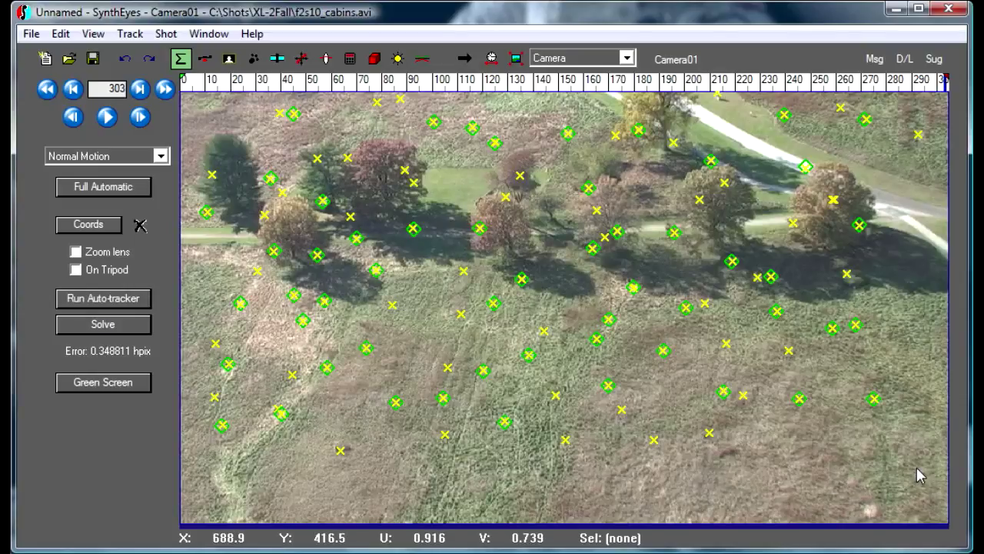
Step: Lasso the foreground field and set up Add many trackers for it with 52 minimum frames and a 0.700 maximum average error
mouse_move(916, 465)
mouse_down()
mouse_move(909, 367)
mouse_move(927, 300)
mouse_move(869, 257)
mouse_move(230, 252)
mouse_move(184, 312)
mouse_move(183, 427)
mouse_move(197, 475)
mouse_move(205, 491)
mouse_move(276, 521)
mouse_move(685, 546)
mouse_move(939, 505)
mouse_up()
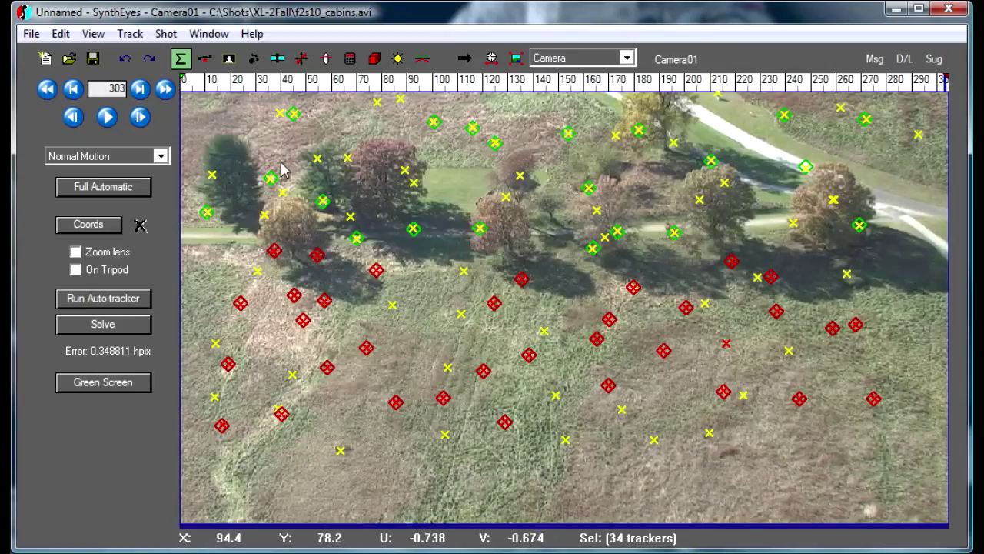
click(123, 33)
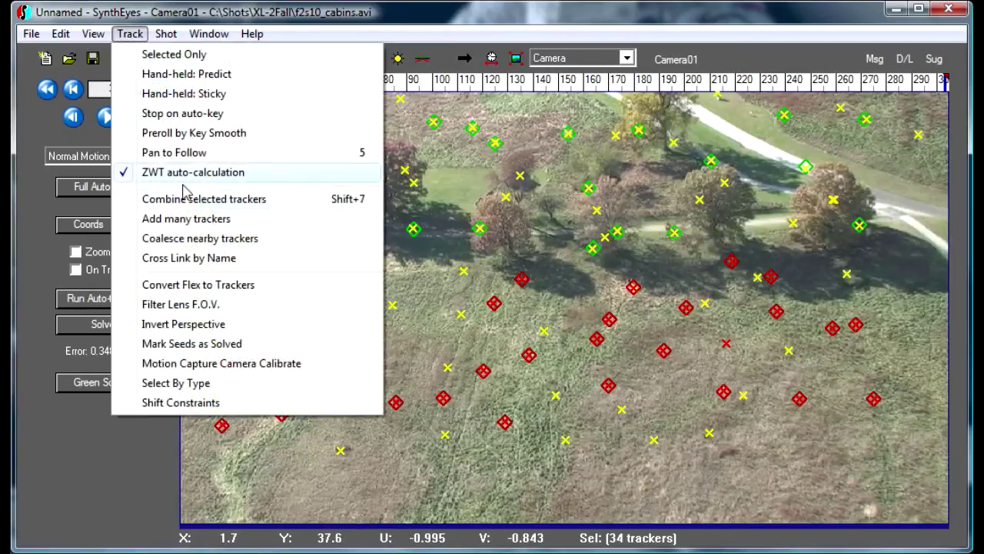
click(192, 218)
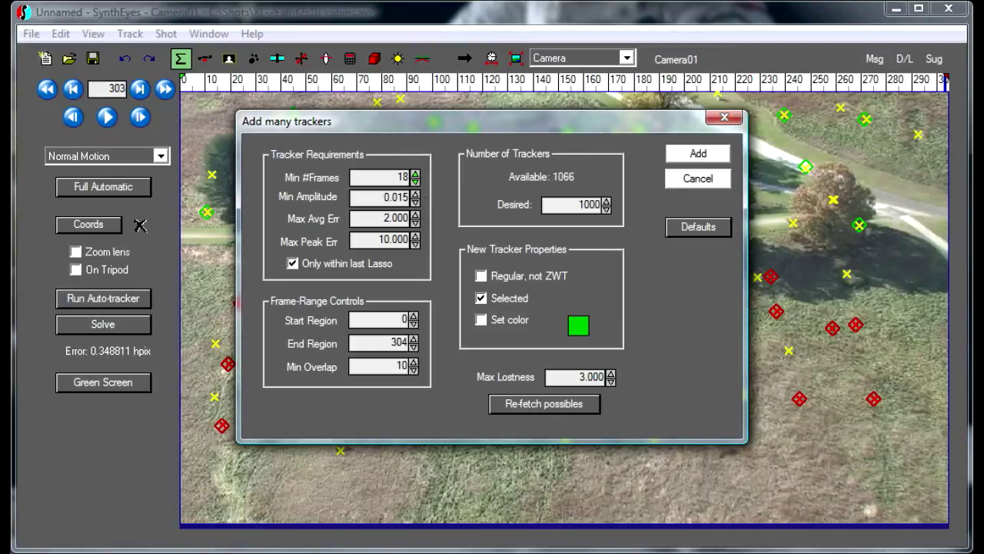
text(30)
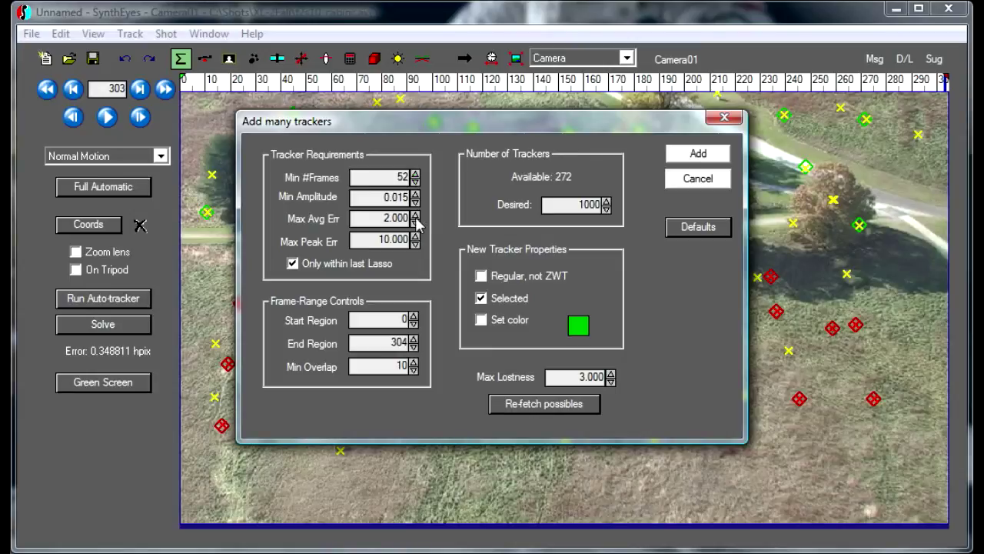
drag(417, 218, 415, 223)
Step: Make the new trackers regular instead of ZWT, colour them blue, and add them to the lassoed field
click(581, 328)
click(354, 245)
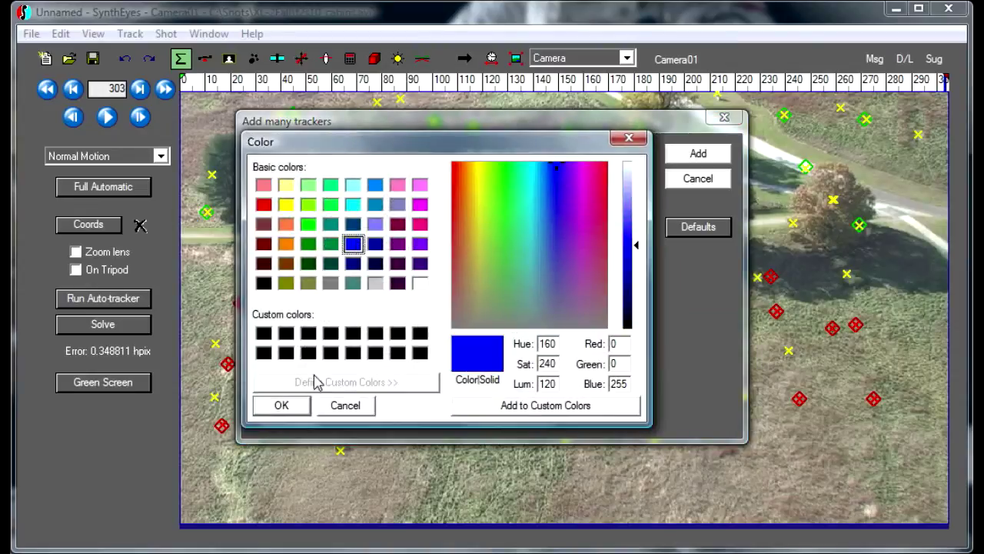
click(293, 405)
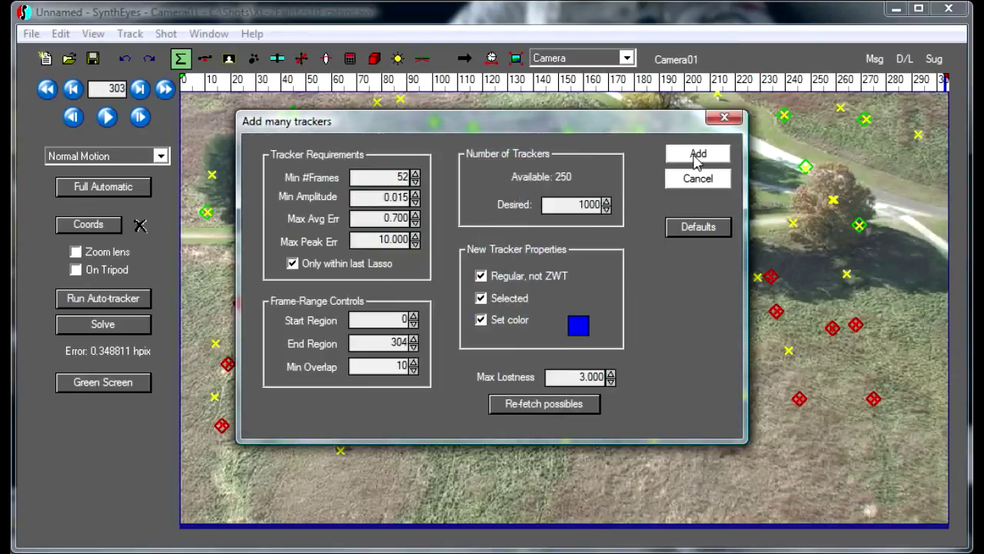
click(697, 155)
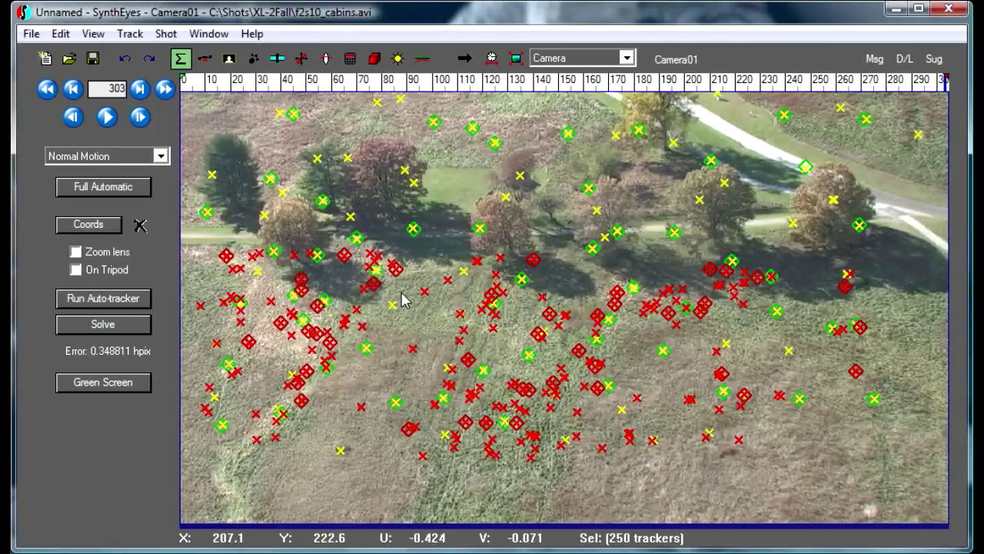
Step: Select an added tracker in the tree shadow and examine close up how its tracked and solved positions line up
click(376, 294)
scroll(369, 291, up, 8)
scroll(430, 286, up, 6)
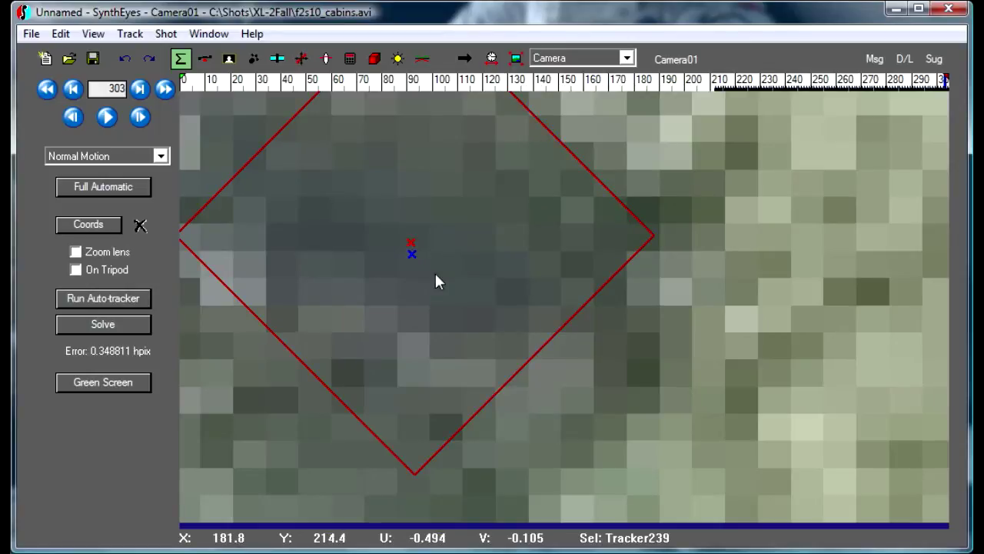
click(516, 58)
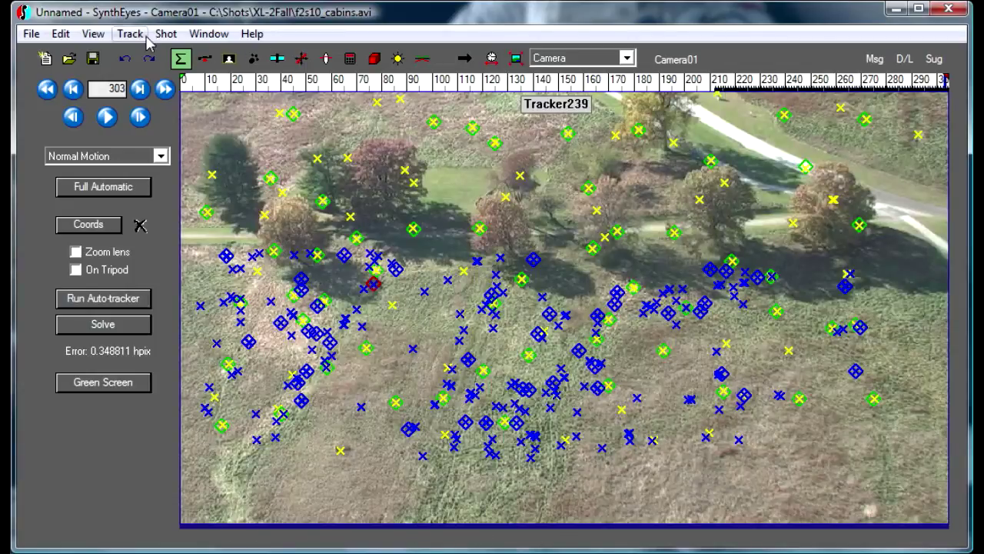
Step: Examine and coalesce nearby trackers with non-overlapping frame ranges, using distance 3.000 hpix, sharpness 0.300 and consistency 0.900
click(130, 34)
click(186, 242)
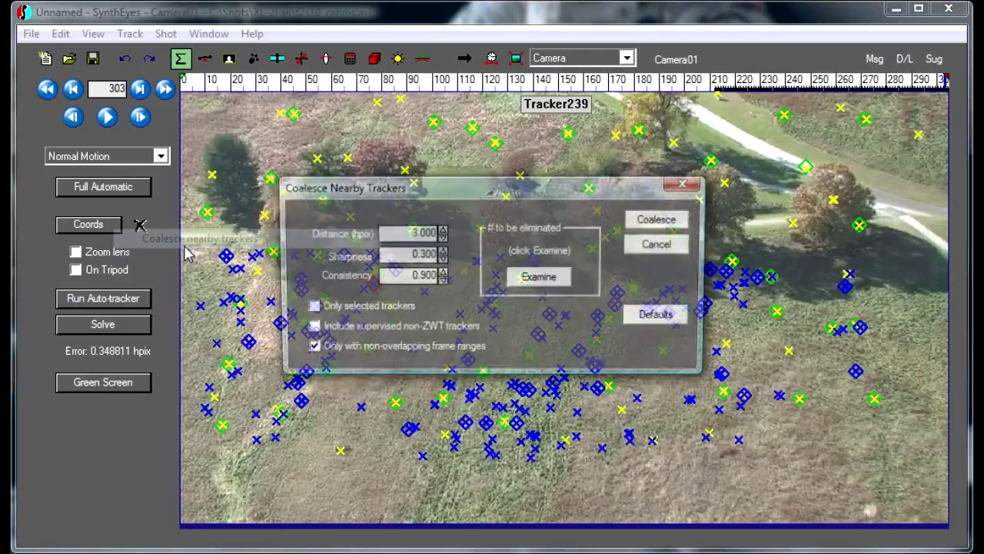
drag(369, 192, 241, 66)
click(409, 146)
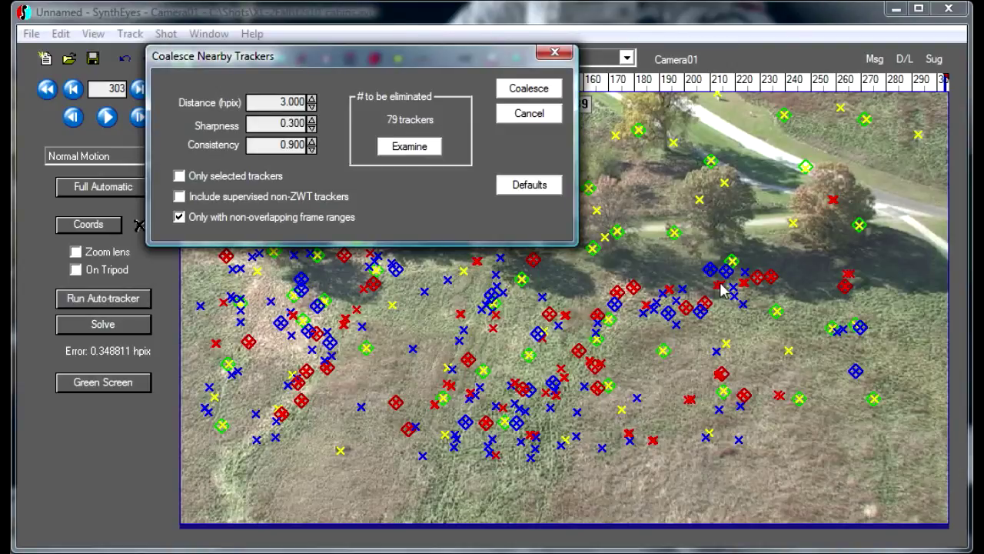
click(530, 88)
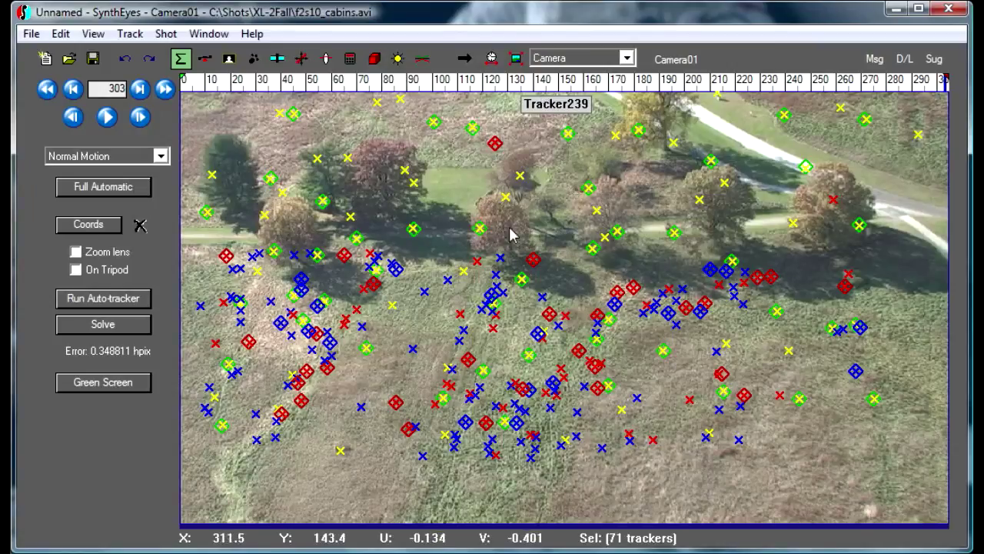
Step: Select Tracker239 in the tree shadow and examine its position and frame coverage close up
scroll(380, 287, up, 5)
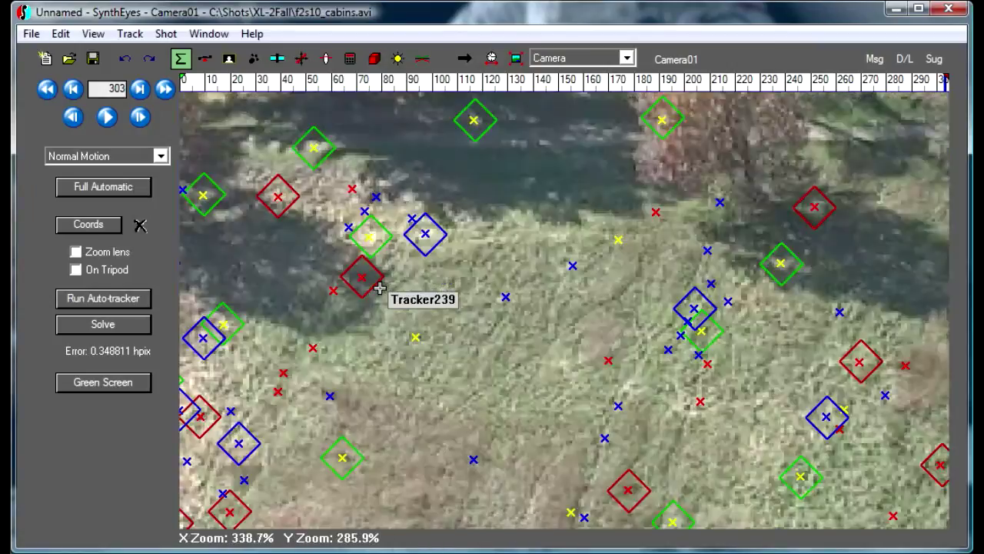
scroll(380, 288, up, 5)
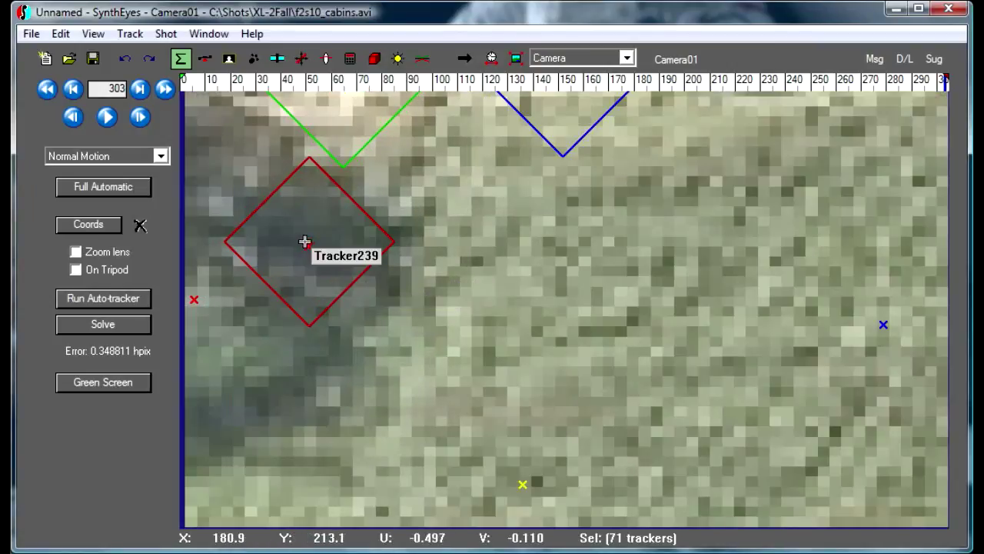
click(305, 246)
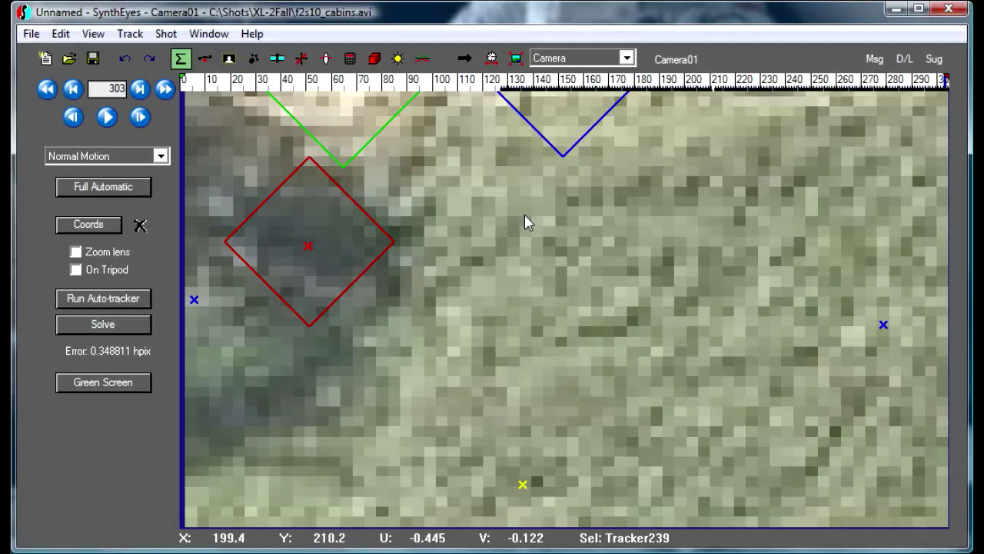
click(516, 58)
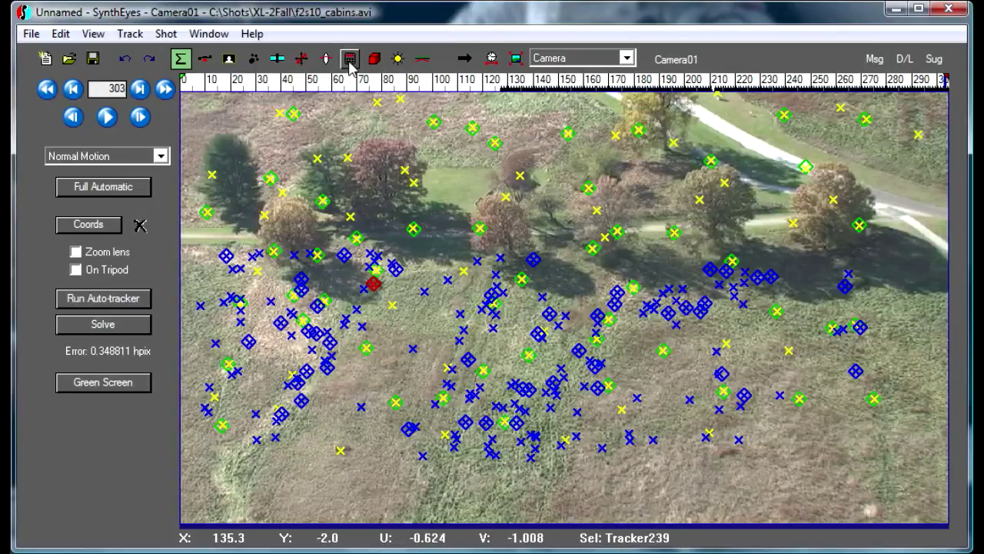
Step: Set the solver to Refine, switch to the Quad layout, and re-solve the scene with the added trackers
click(350, 60)
click(123, 181)
click(123, 218)
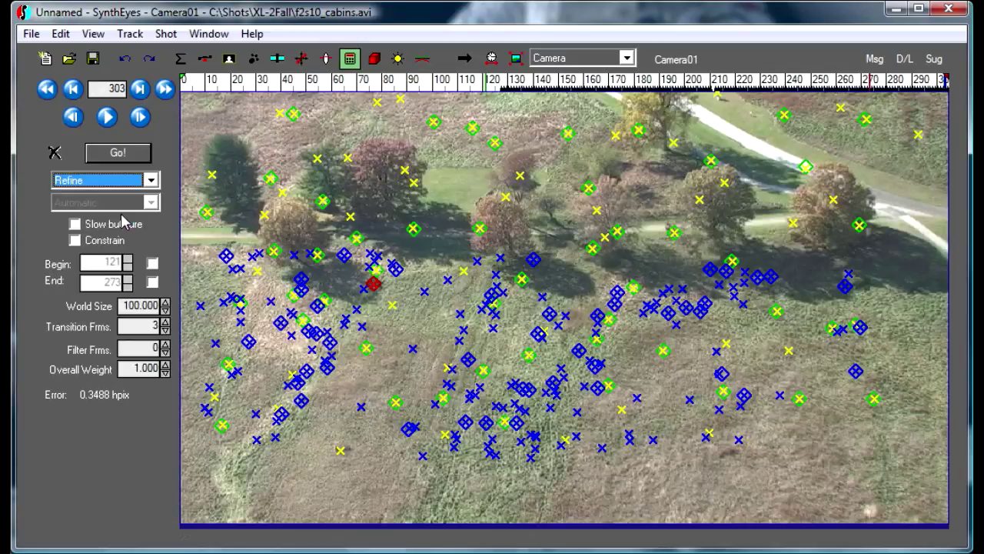
click(571, 59)
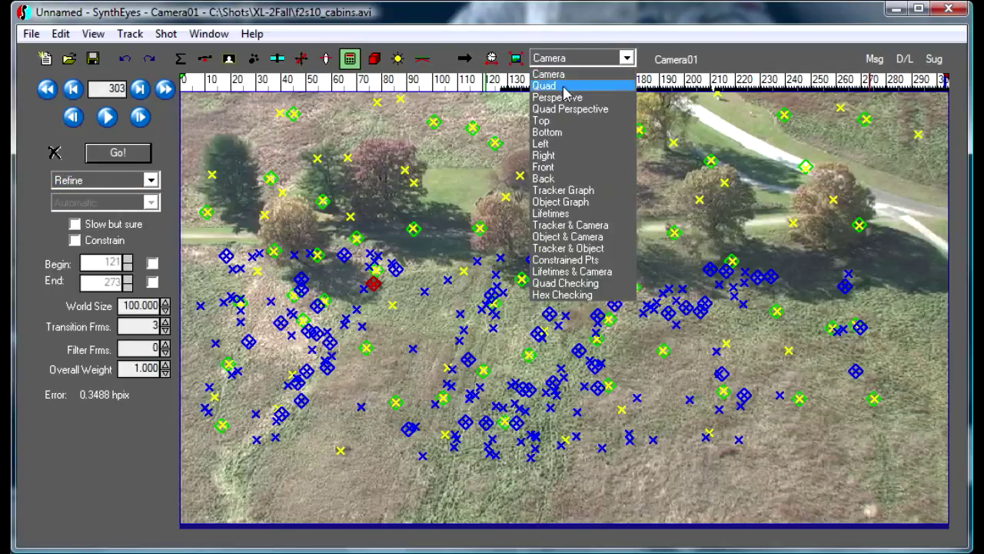
click(563, 87)
click(106, 155)
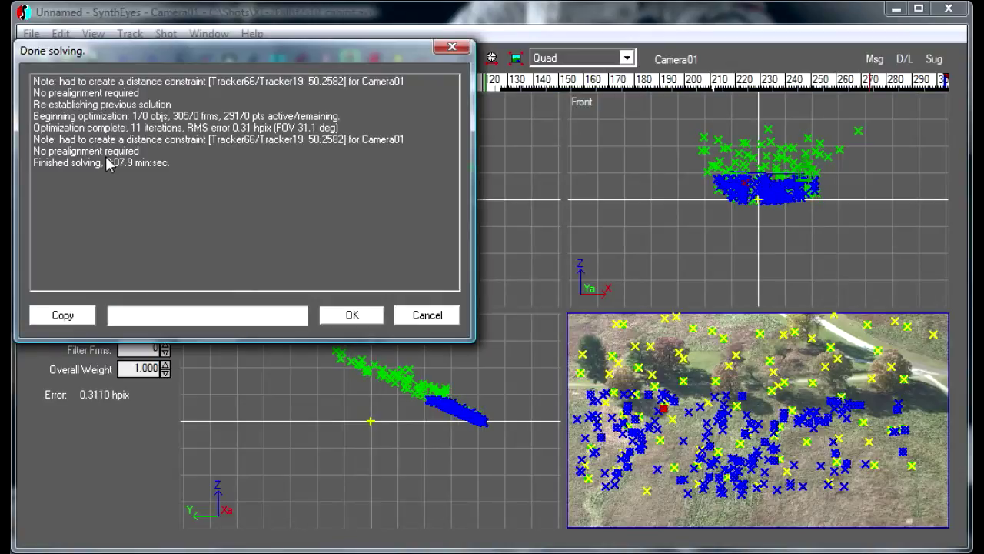
click(326, 317)
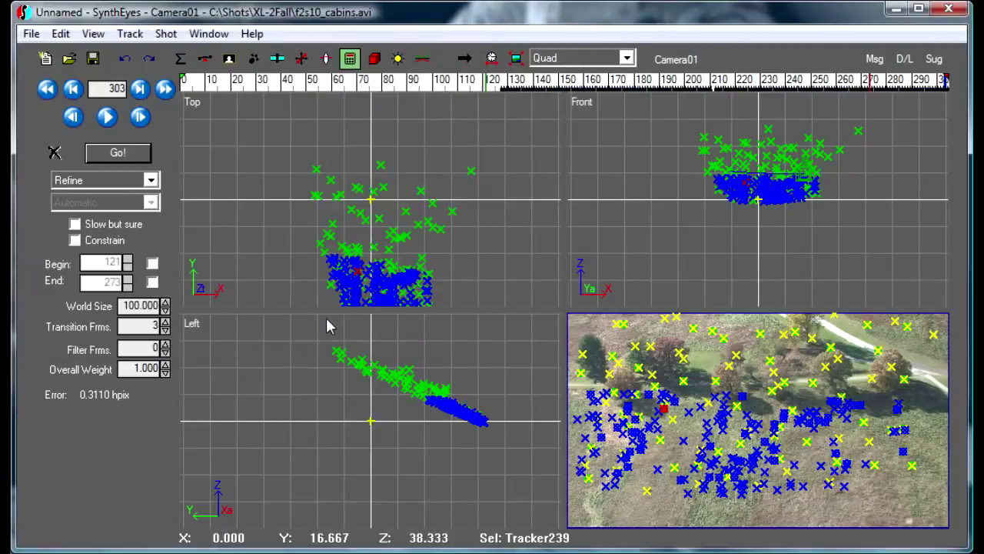
Step: Align the scene with three field trackers as the origin, a lock point at X 20 and an XY-plane point, and apply the coordinate system
click(301, 60)
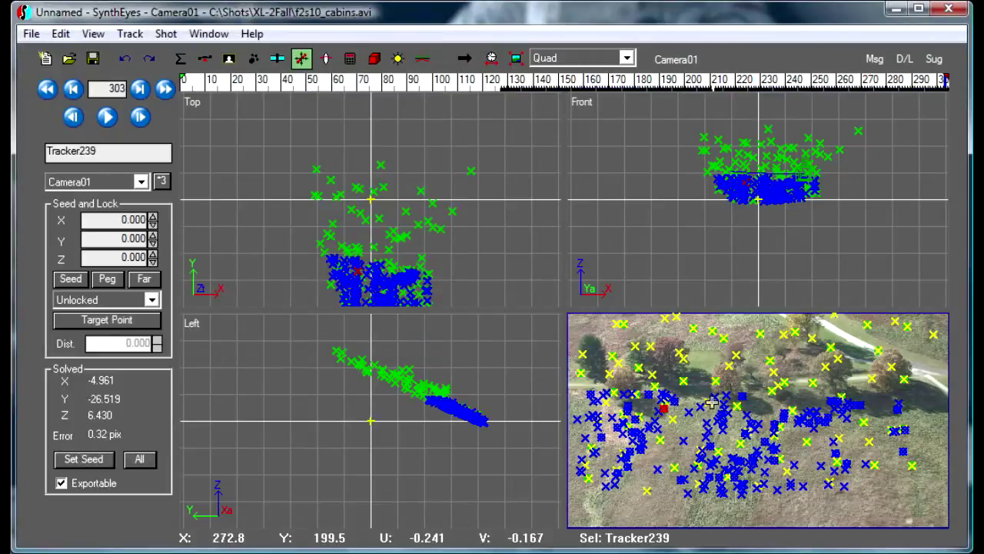
click(162, 182)
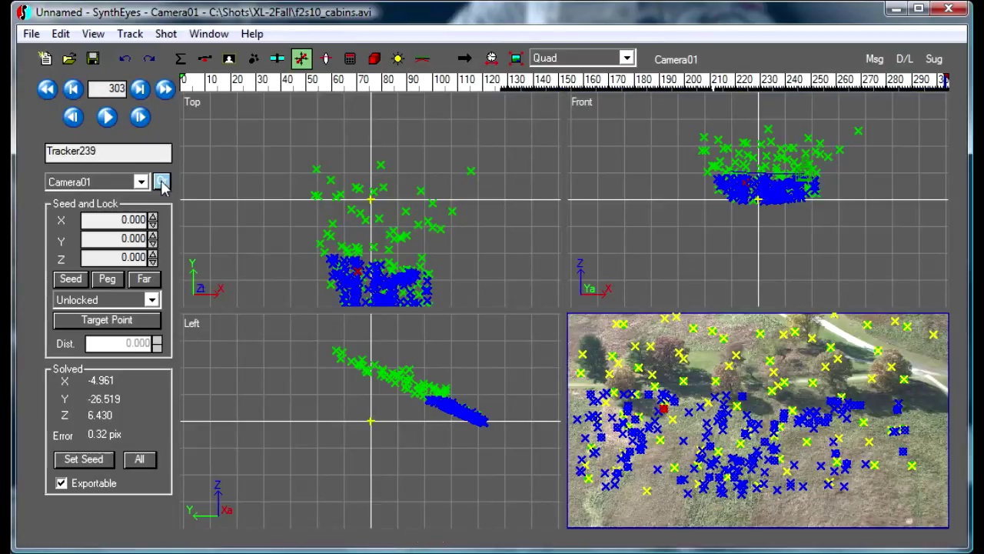
click(646, 490)
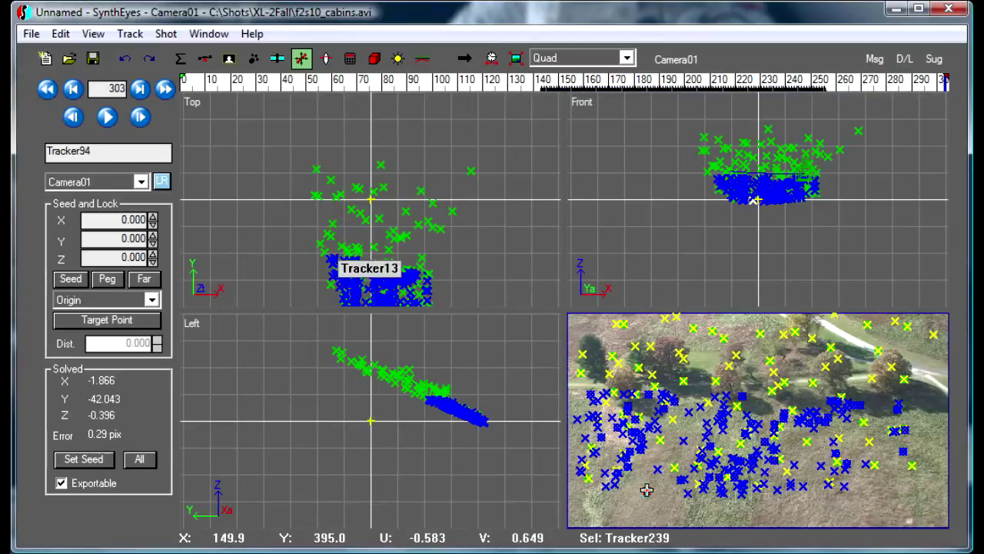
click(844, 486)
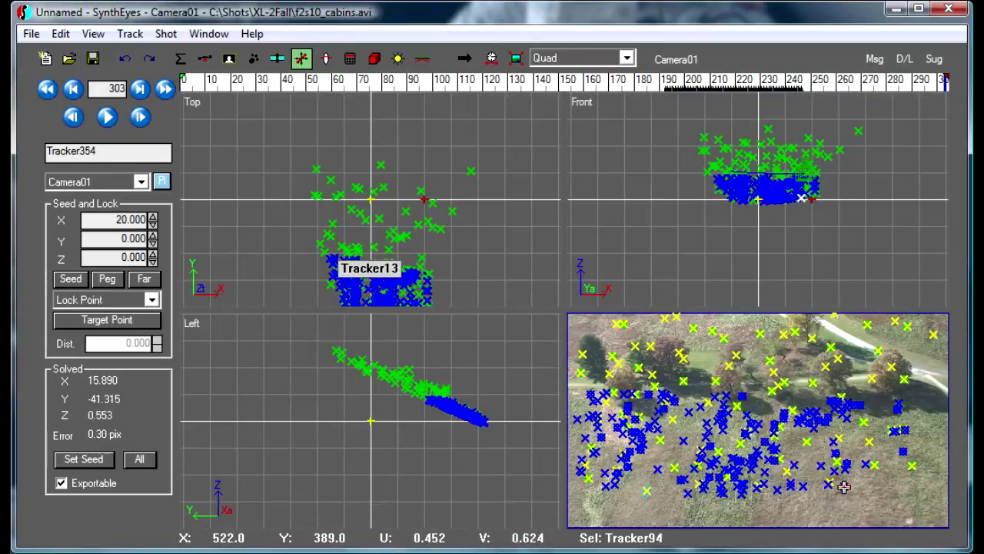
click(701, 405)
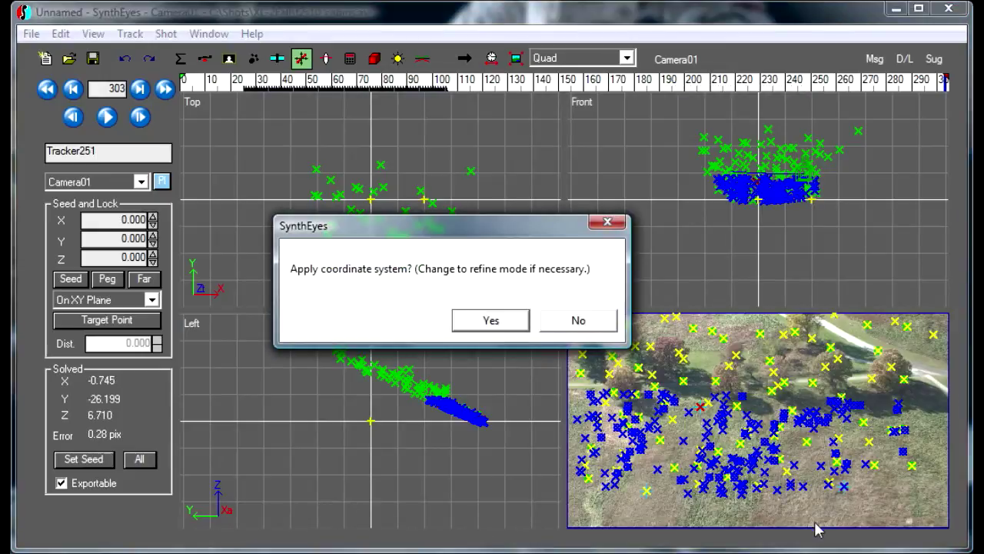
click(492, 321)
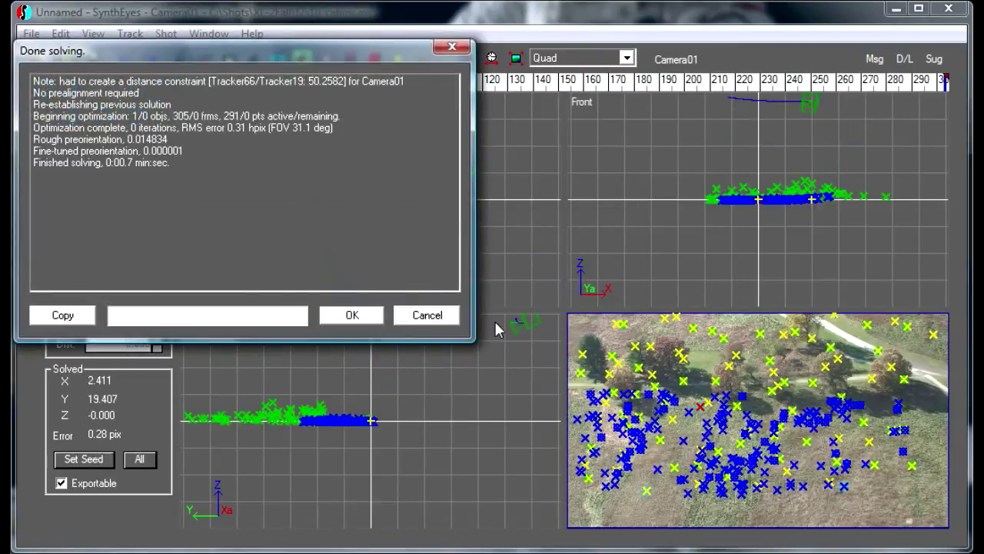
click(368, 315)
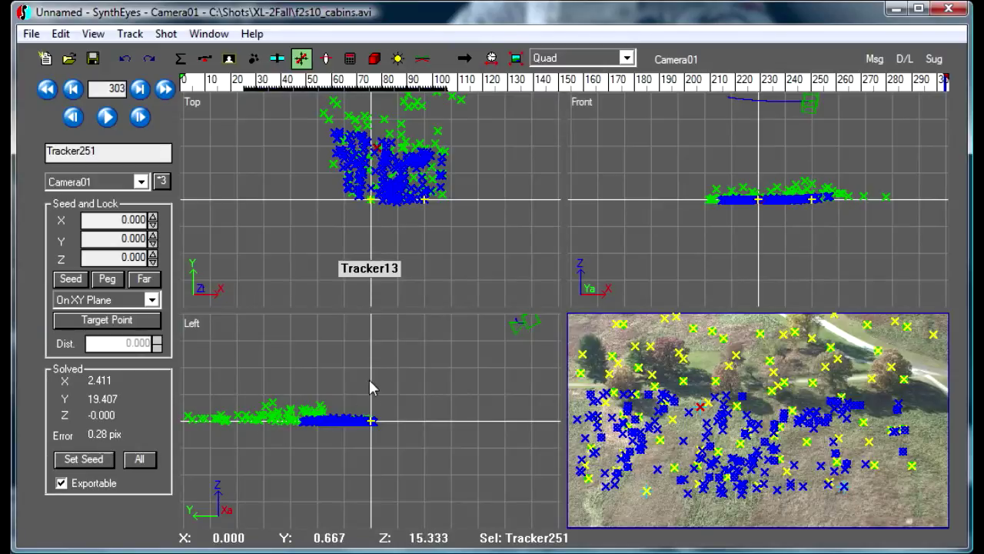
Step: Select all the field trackers below the tree line in the camera image and switch to the Perspective layout
middle_drag(432, 371, 430, 407)
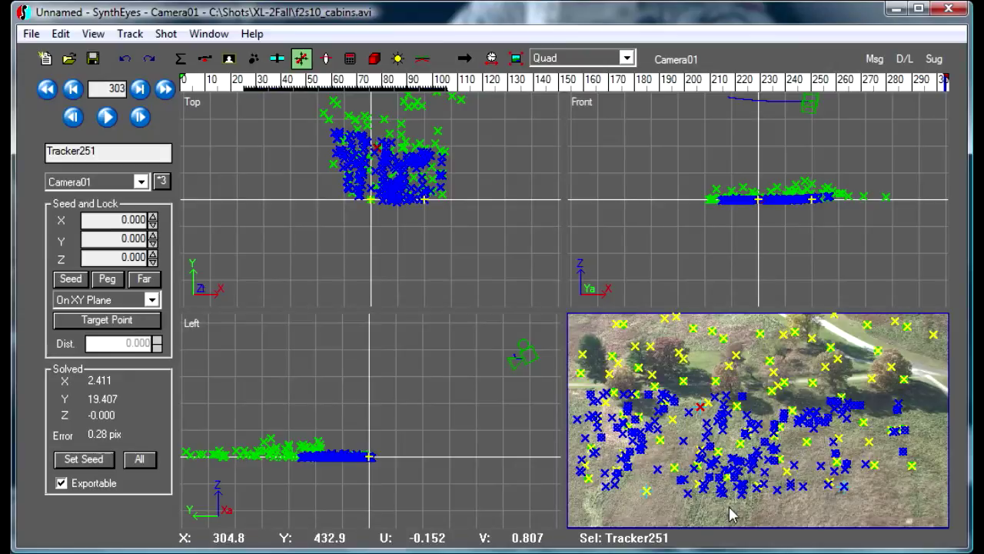
mouse_move(731, 520)
mouse_down()
mouse_move(811, 513)
mouse_move(894, 494)
mouse_move(961, 422)
mouse_move(954, 402)
mouse_move(807, 378)
mouse_move(628, 381)
mouse_move(570, 413)
mouse_move(558, 457)
mouse_move(579, 498)
mouse_move(641, 516)
mouse_up()
click(565, 58)
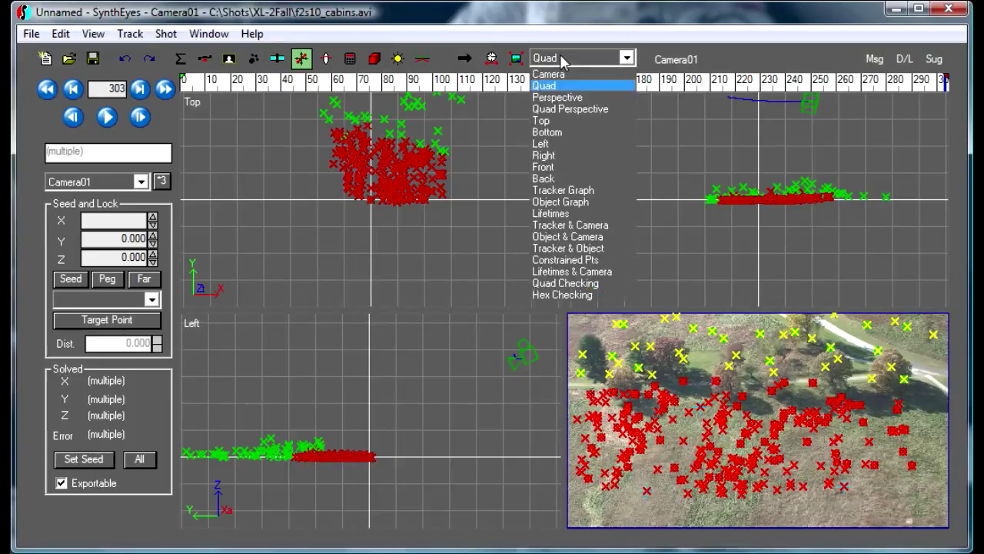
click(568, 97)
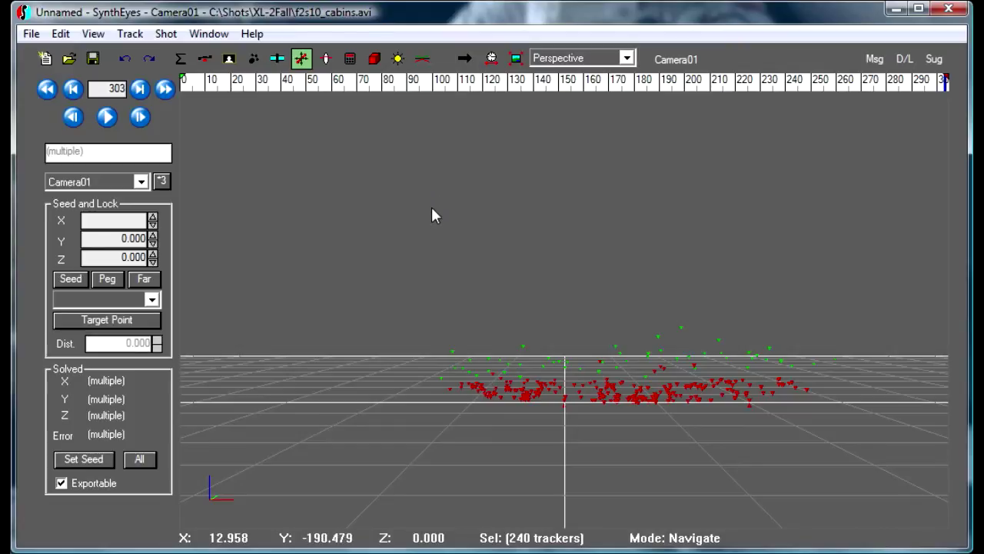
Step: Convert the selected field trackers to a mesh and triangulate it into a ground surface
drag(431, 208, 438, 108)
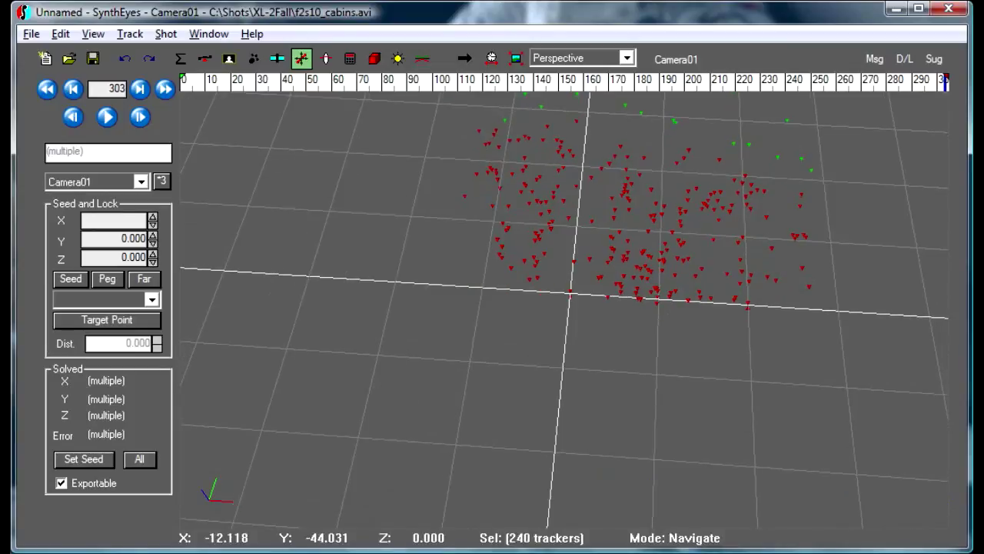
right_click(335, 183)
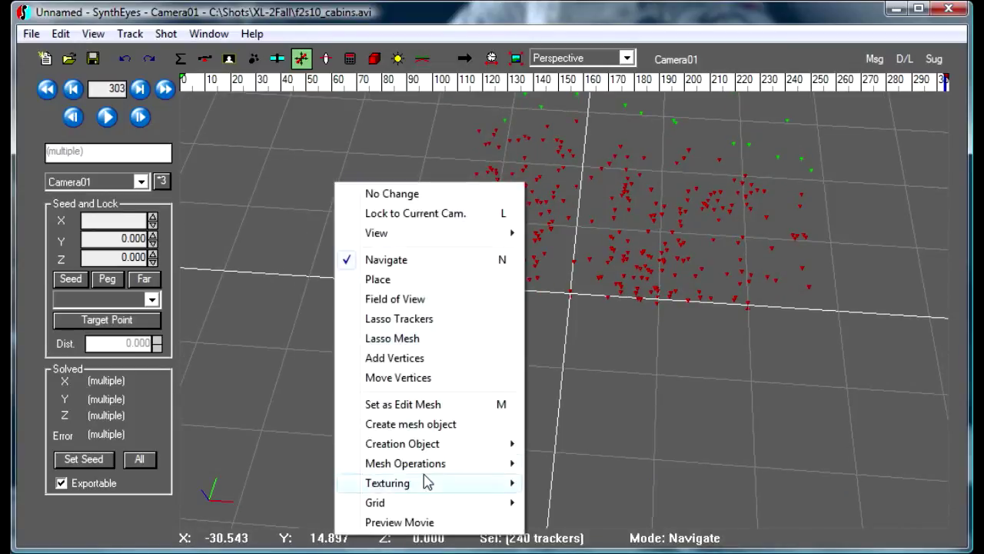
mouse_move(461, 462)
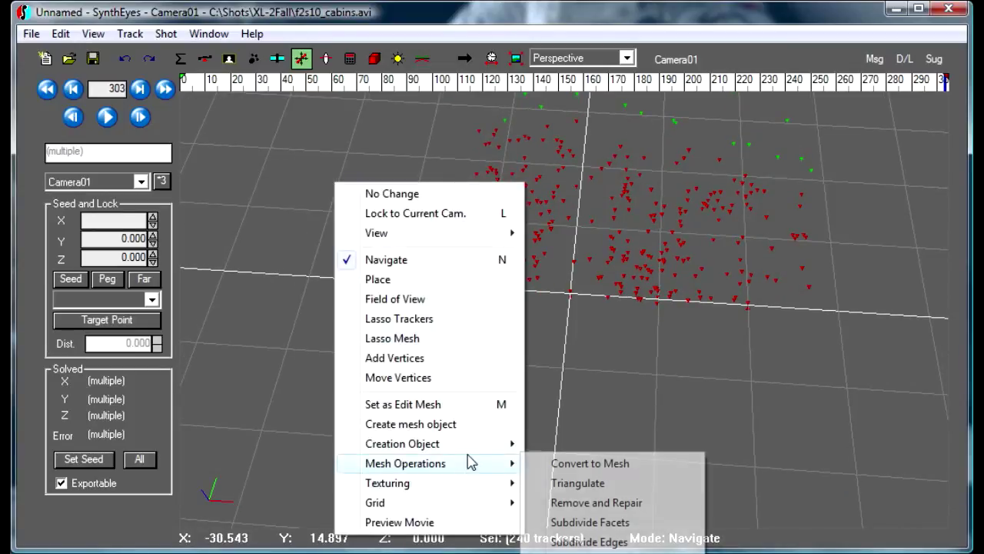
click(570, 466)
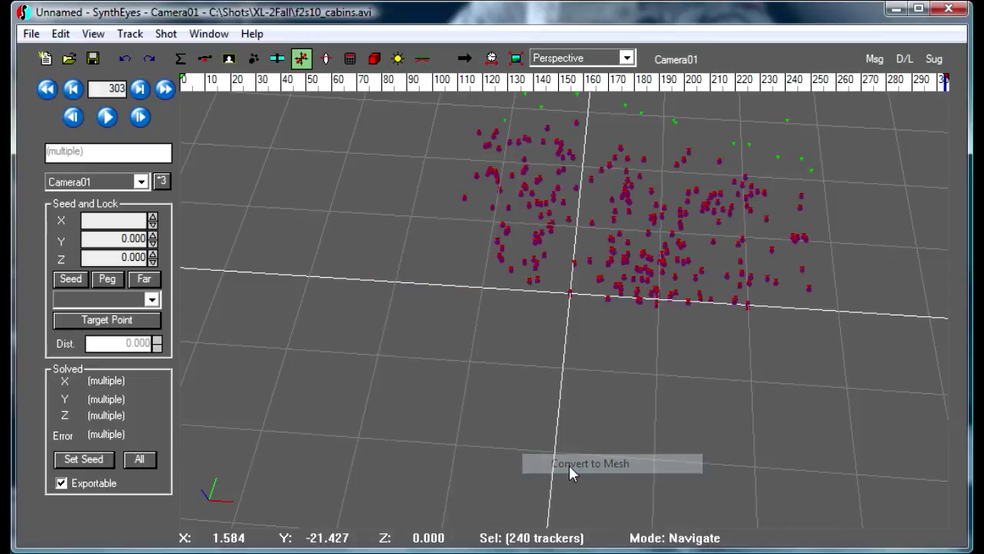
right_click(308, 102)
mouse_move(472, 390)
click(536, 405)
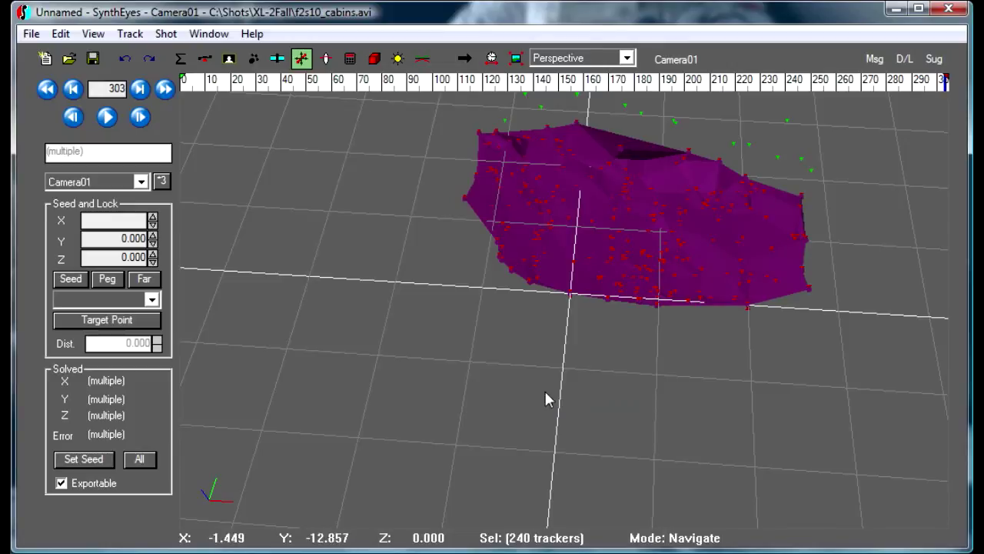
Step: Apply a Frozen Front Projection to the ground mesh, then deselect all trackers and clear the edit mesh
right_click(305, 153)
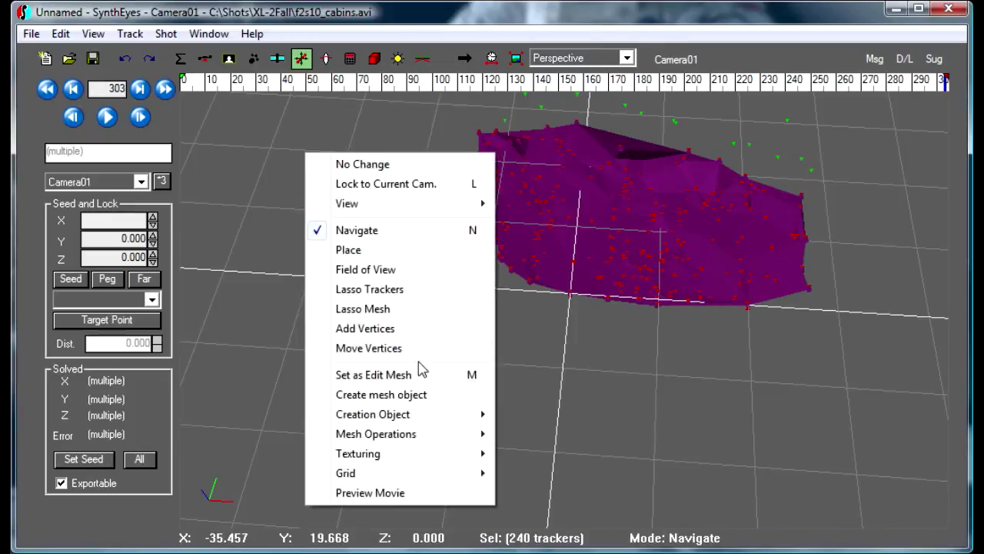
mouse_move(466, 456)
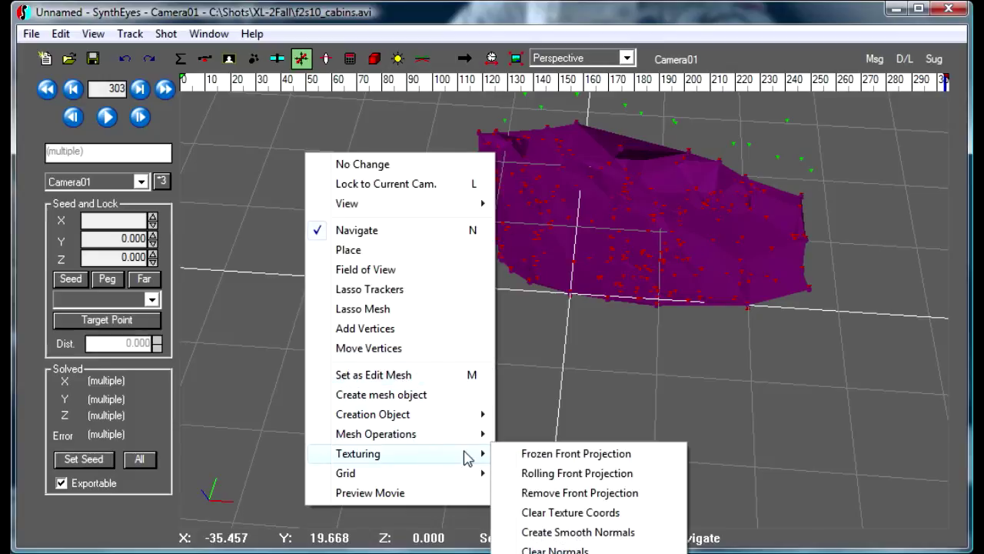
click(522, 455)
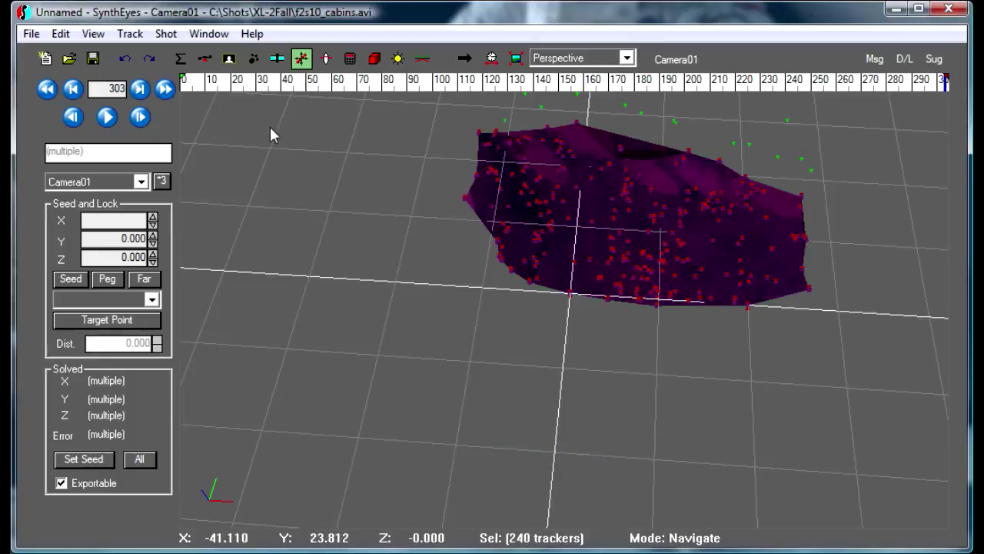
click(235, 119)
right_click(296, 173)
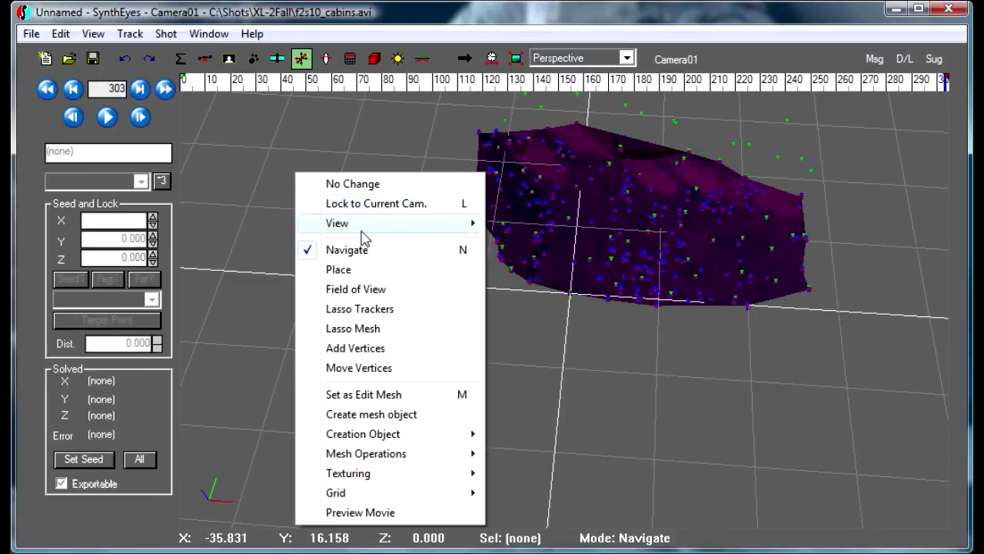
click(404, 396)
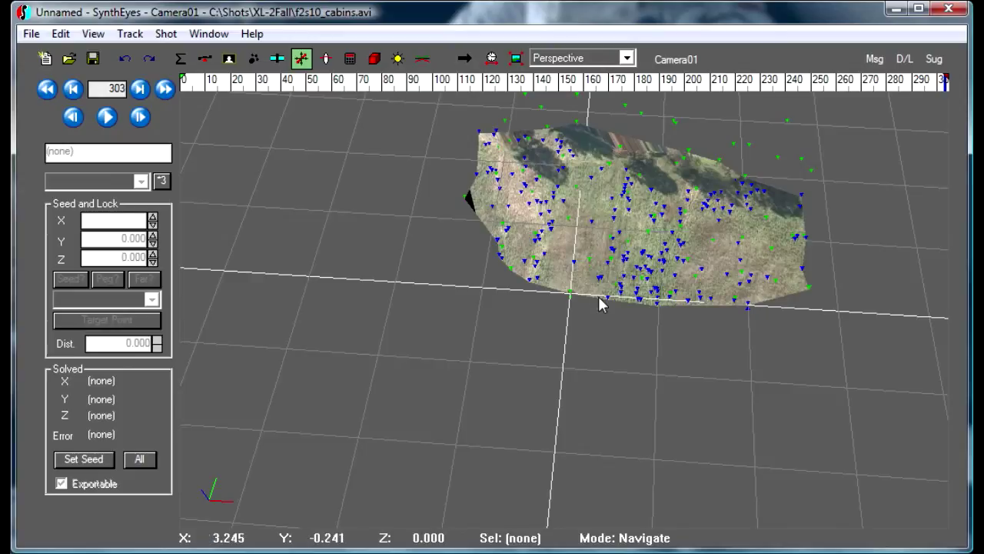
Step: Examine the textured ground mesh and its trackers close up around the coordinate origin
drag(504, 311, 442, 211)
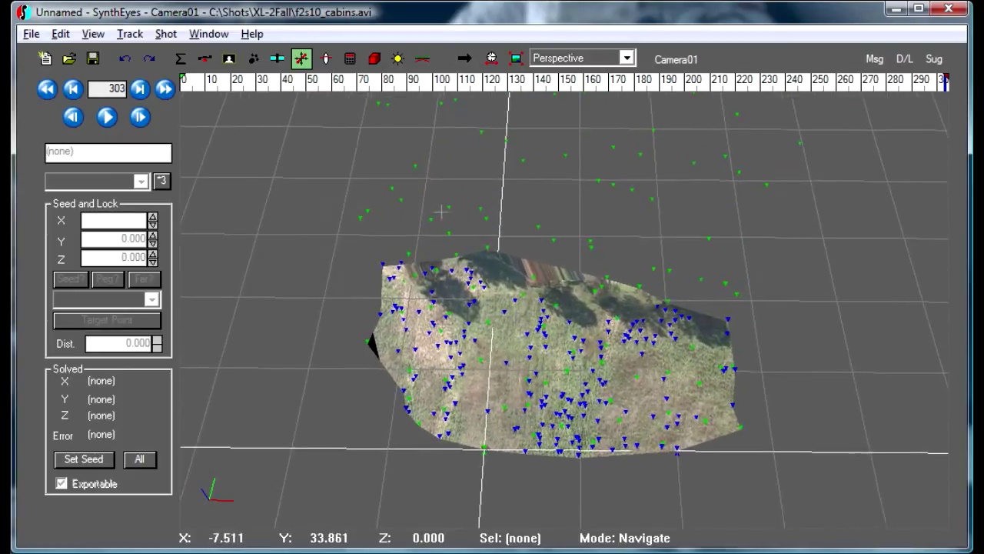
click(506, 363)
drag(506, 364, 642, 509)
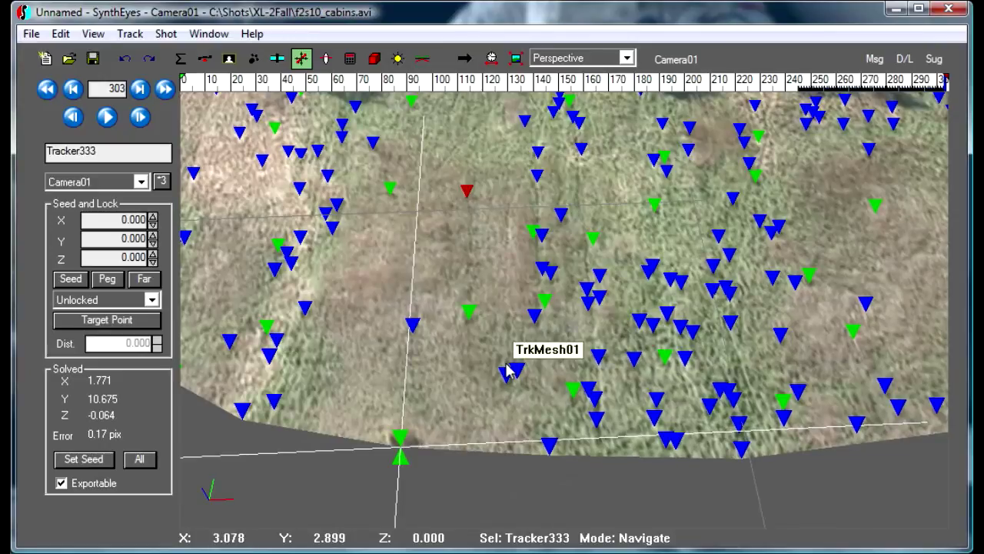